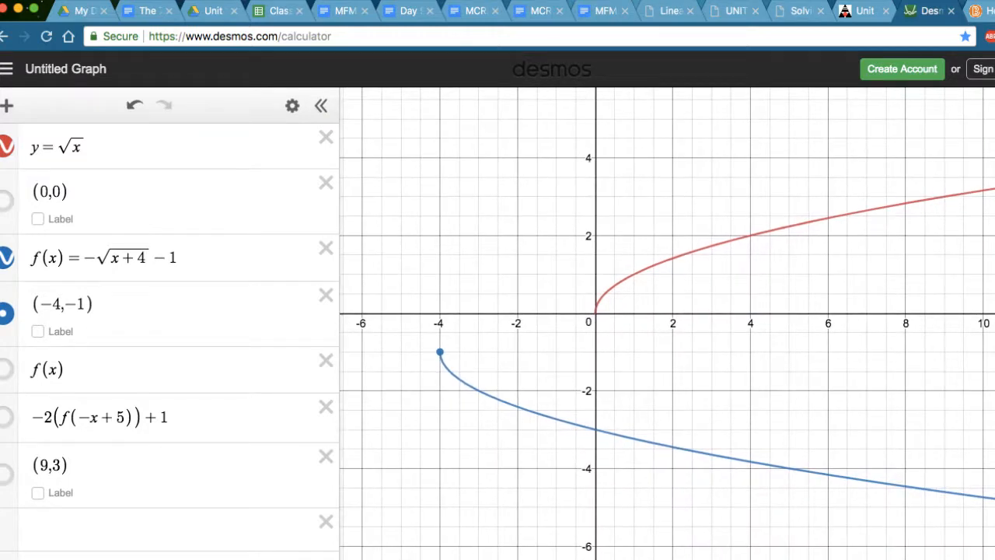
Show the coordinate label on the point (−4,−1) and highlight the definition f(x) = −√(x+4) − 1
left_click(37, 331)
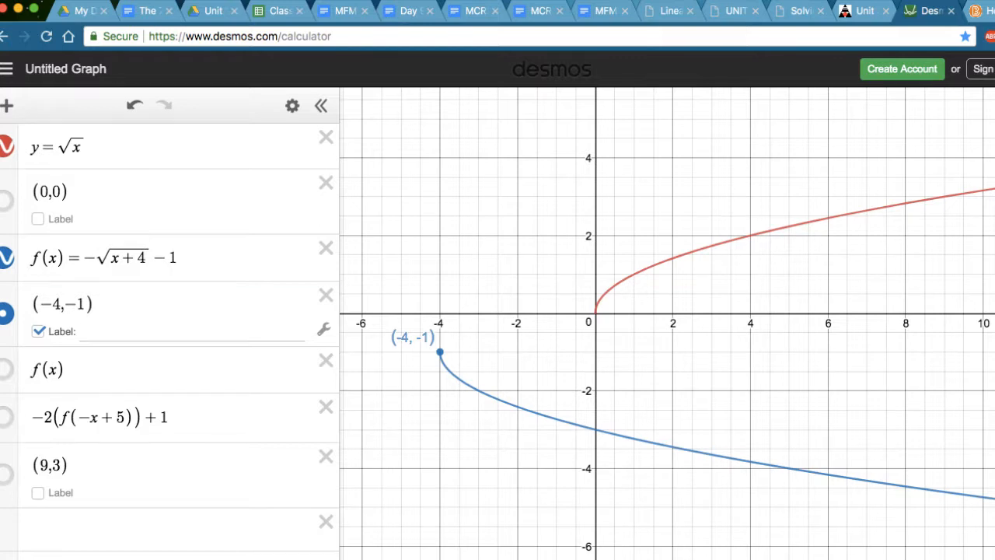
left_click_drag(31, 257, 178, 257)
left_click(178, 258)
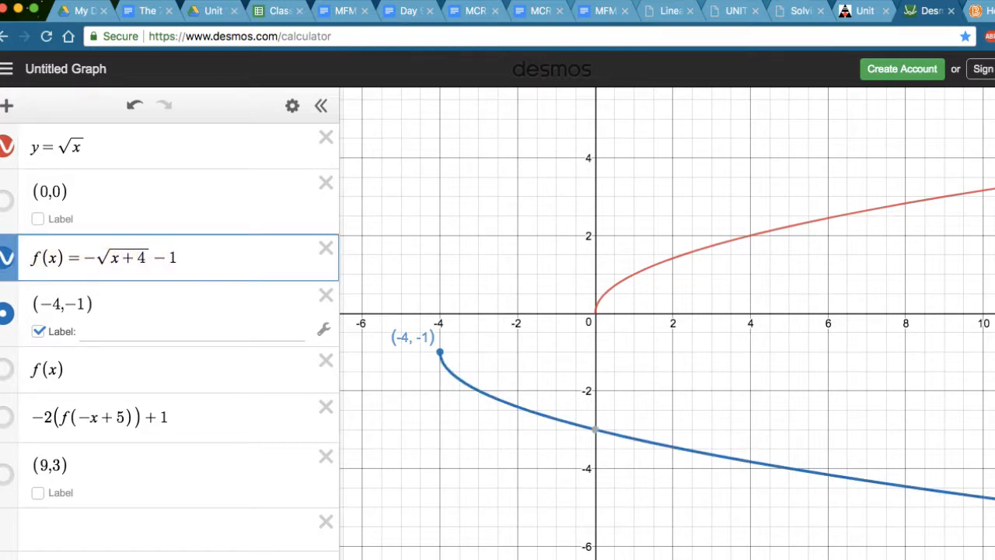
left_click_drag(178, 257, 31, 257)
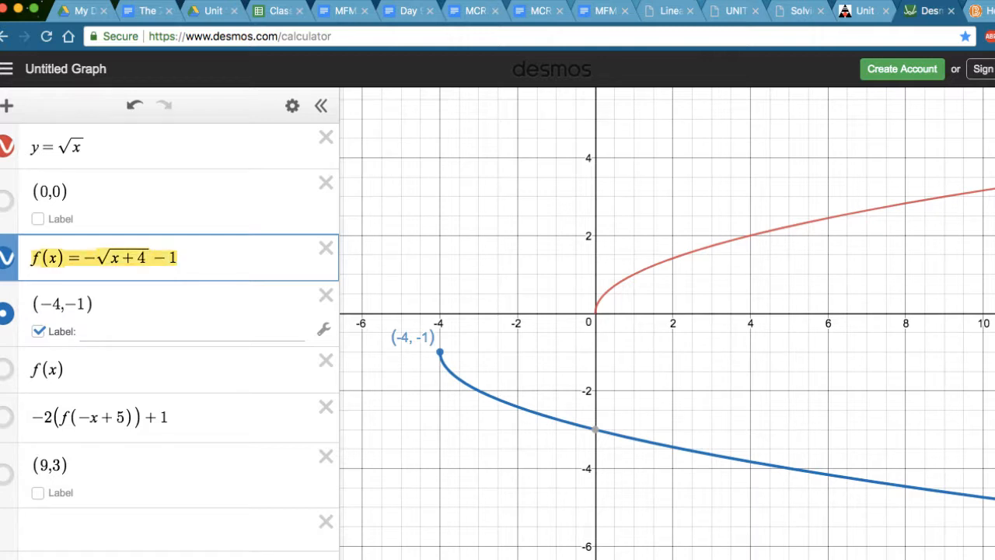
left_click(86, 332)
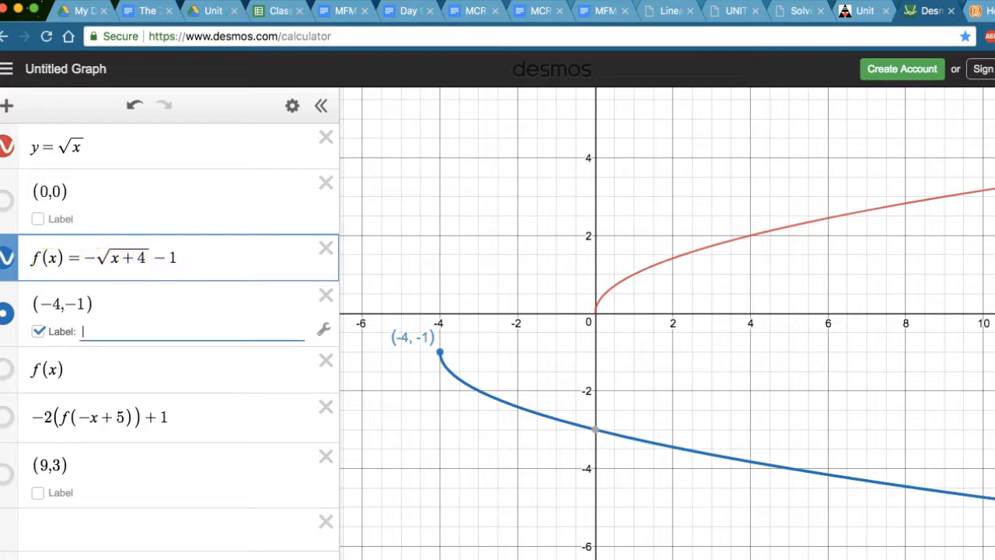
Display the separate f(x) expression's graph, change it to f(x+5), and inspect the shifted curve's starting point
left_click(65, 370)
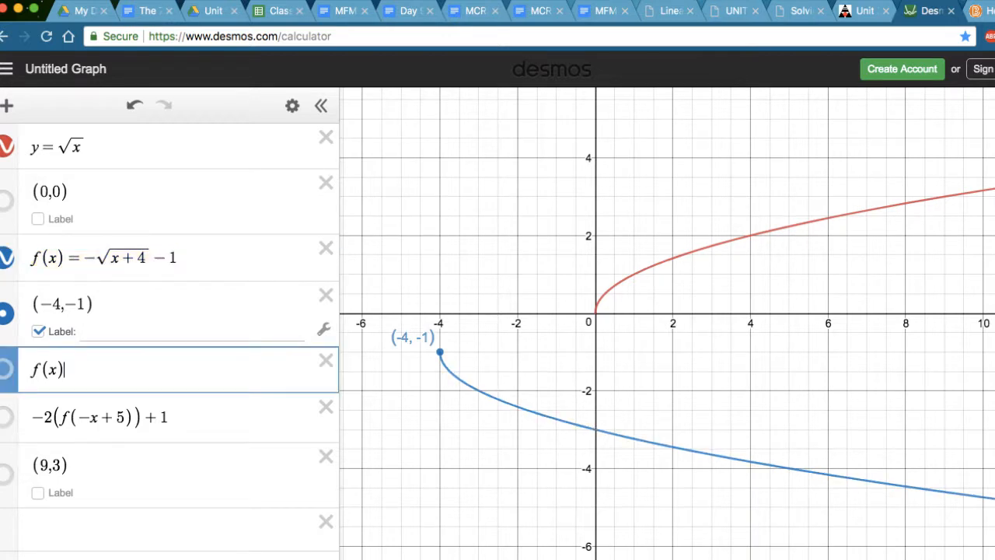
left_click(6, 369)
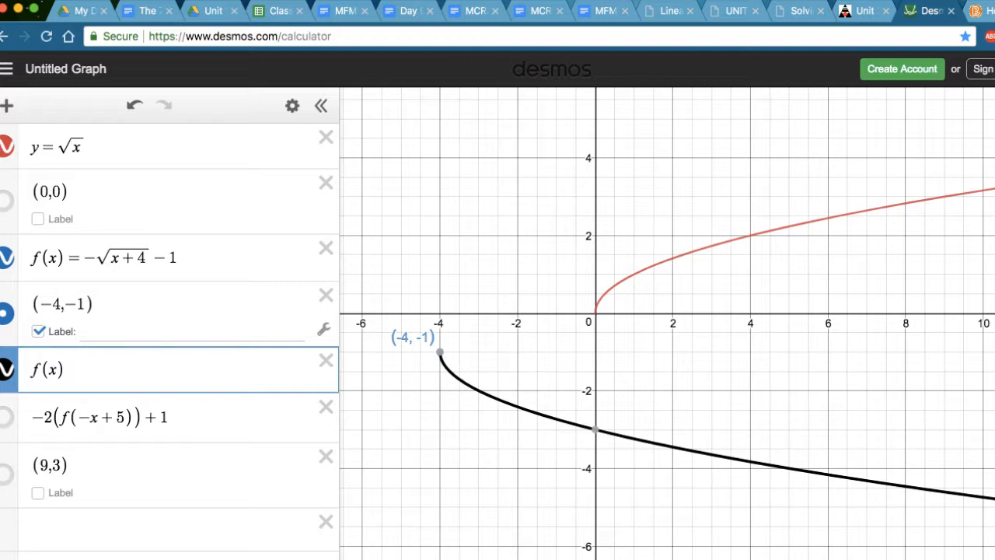
key("Left")
key("Right")
key("Right")
key("Right")
type("+5")
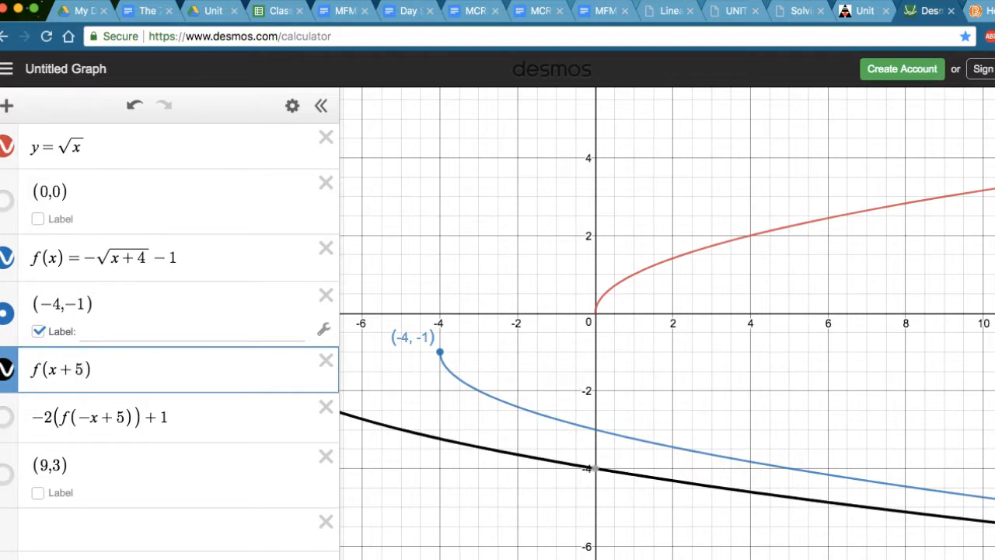
left_click_drag(544, 272, 726, 242)
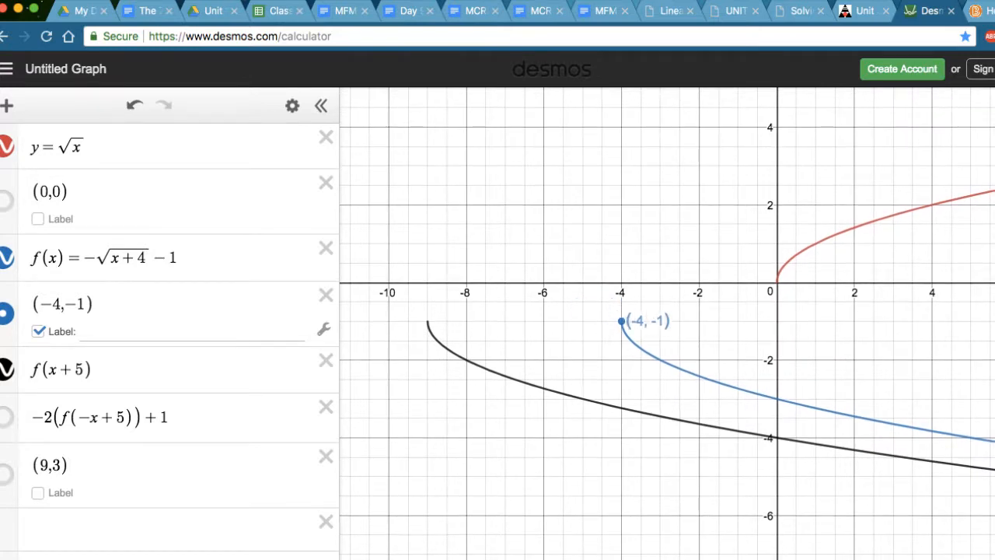
left_click(428, 321)
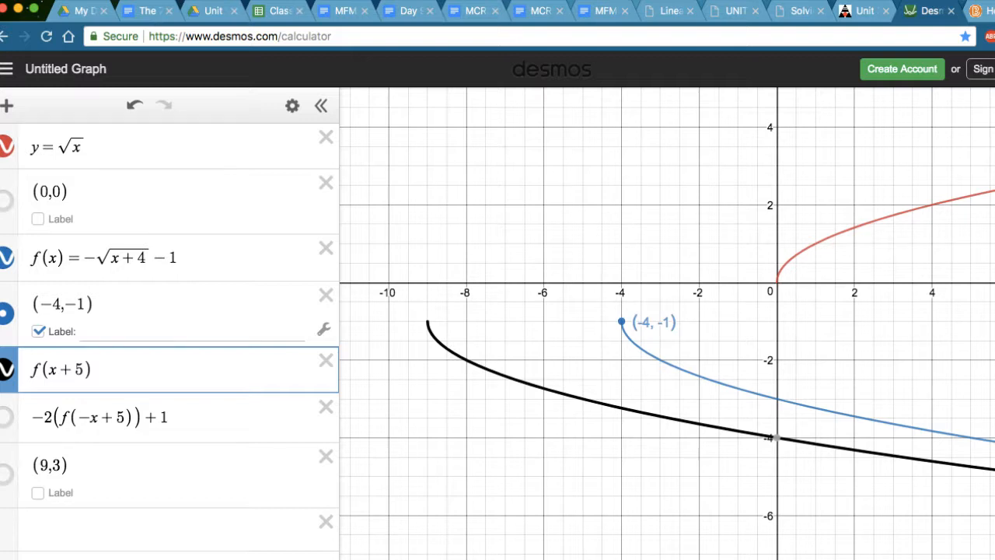
left_click(427, 322)
Change f(x+5) to f(−x+5) and inspect the endpoint of the reflected curve
type("-")
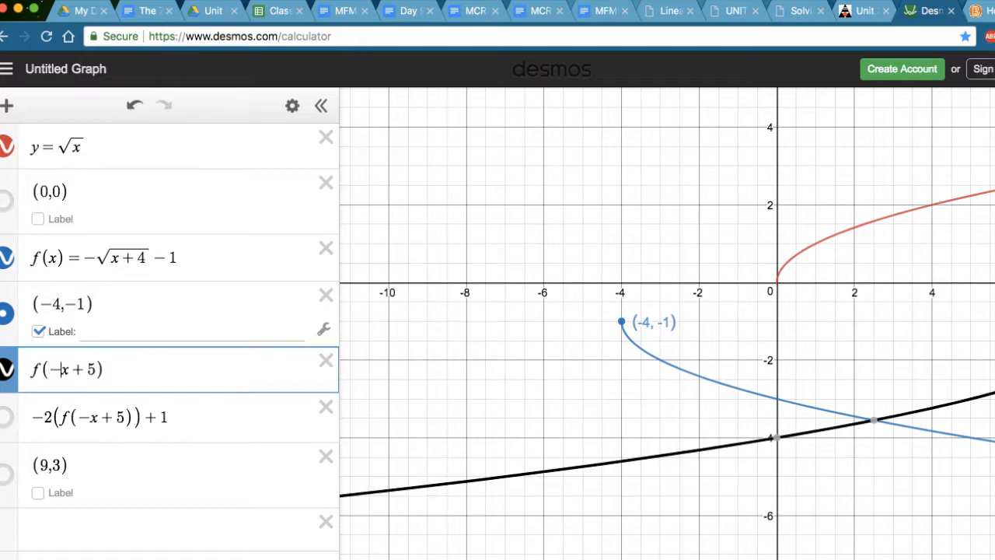
left_click_drag(840, 334, 645, 324)
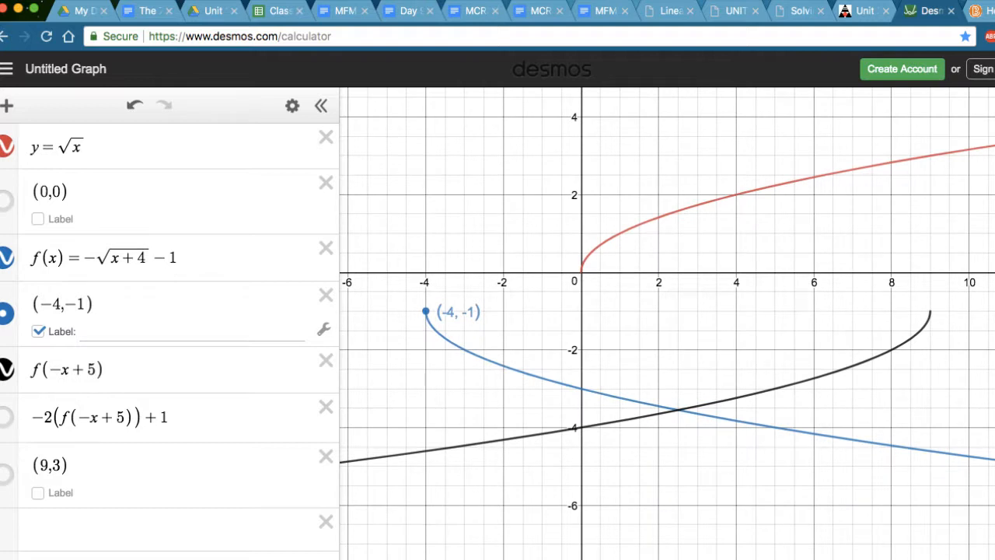
left_click(930, 312)
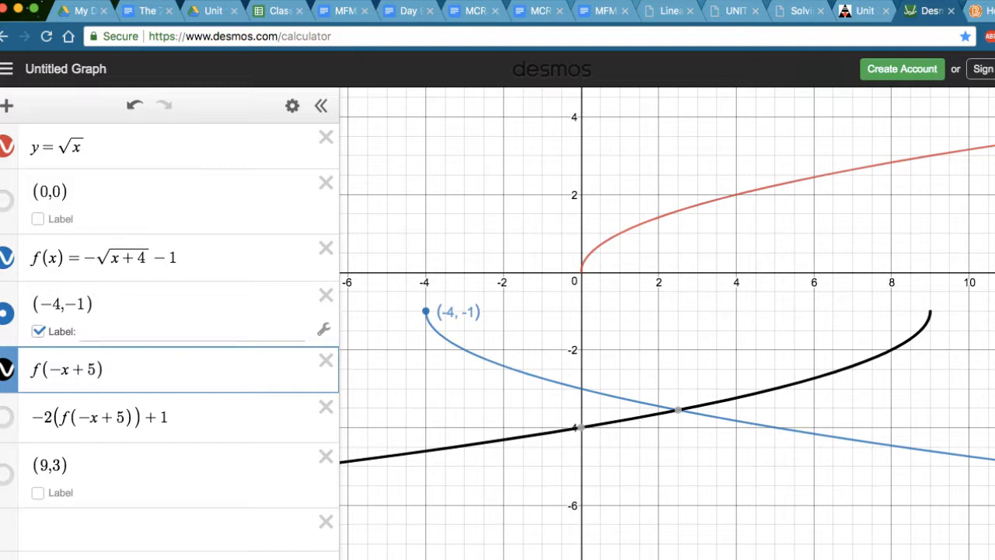
key("Right")
Add the inequality x > −9 in the empty expression line and view its boundary on the graph
left_click(105, 529)
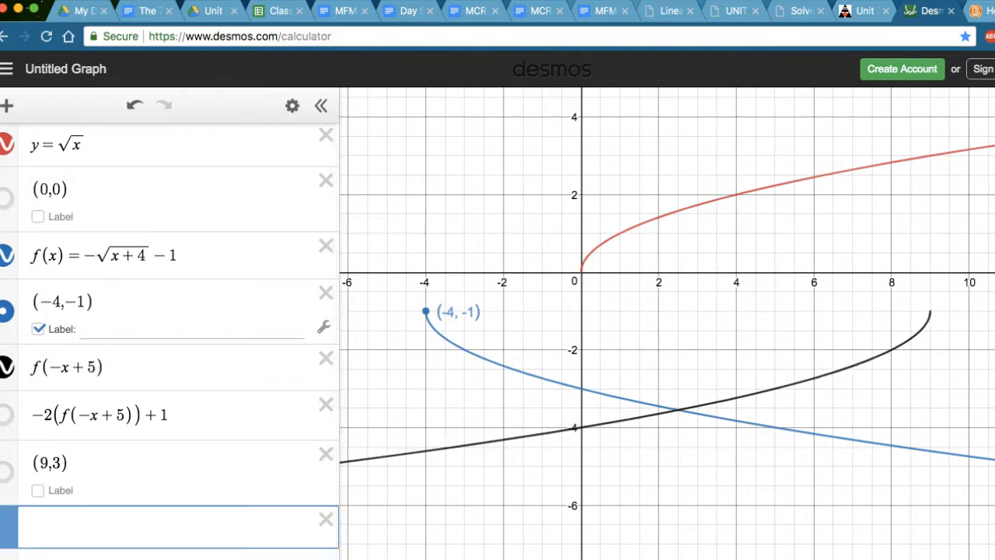
type("x")
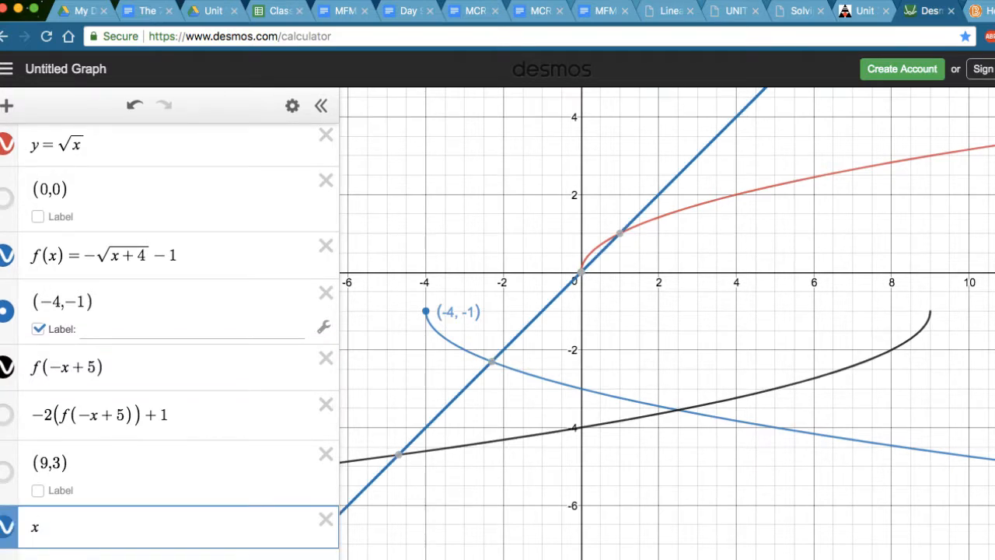
type(">")
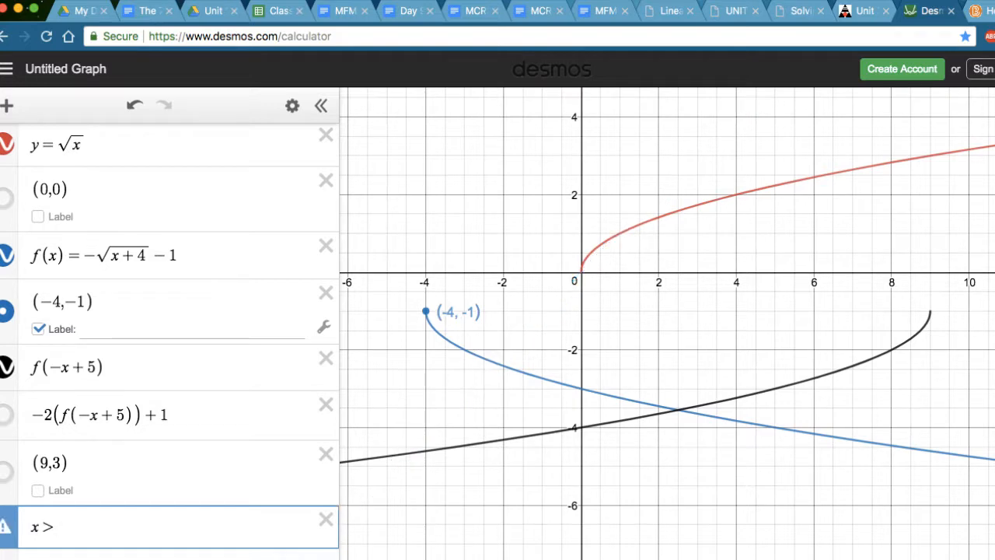
type("-9")
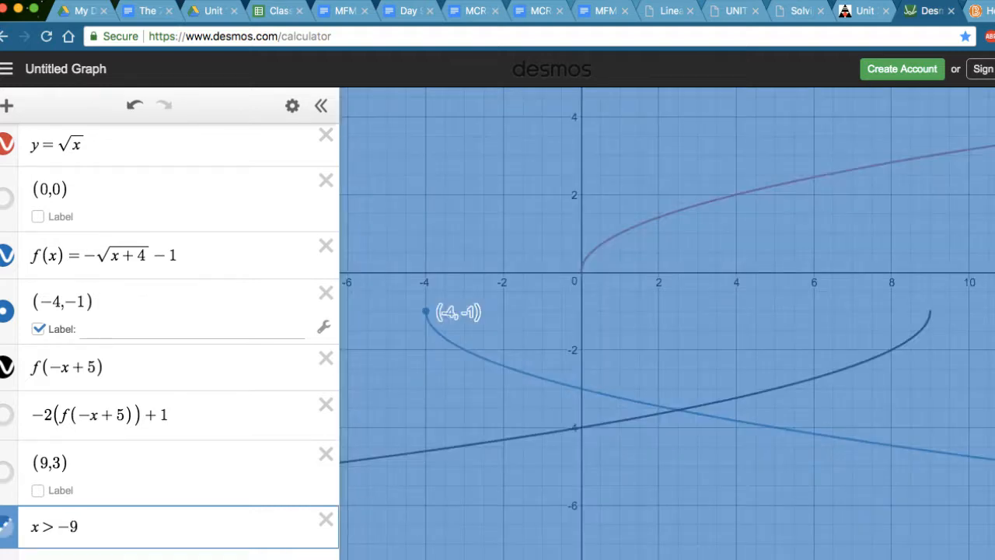
left_click_drag(498, 311, 729, 184)
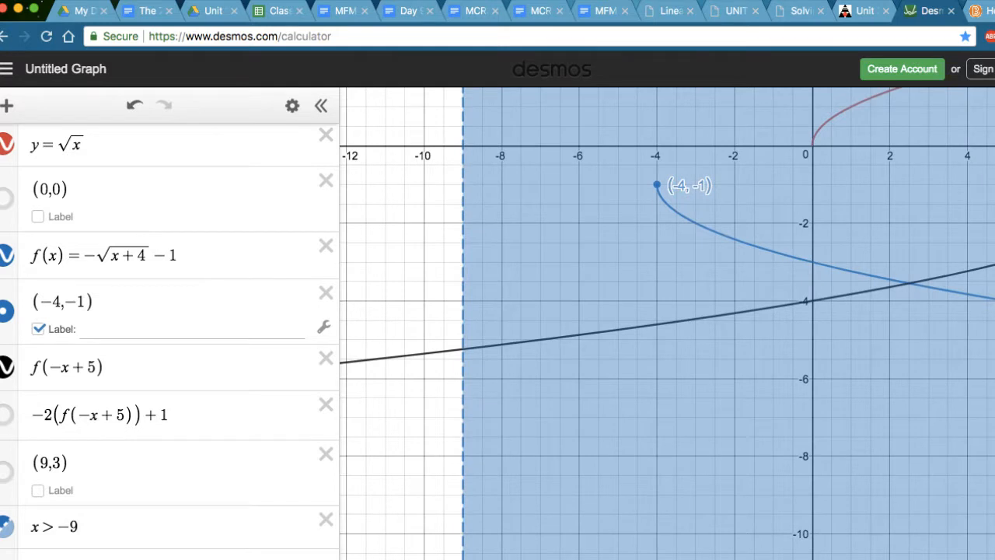
Change f(−x+5) to f(x+5) to compare it with the shaded region, and restore the minus sign before x
left_click(61, 367)
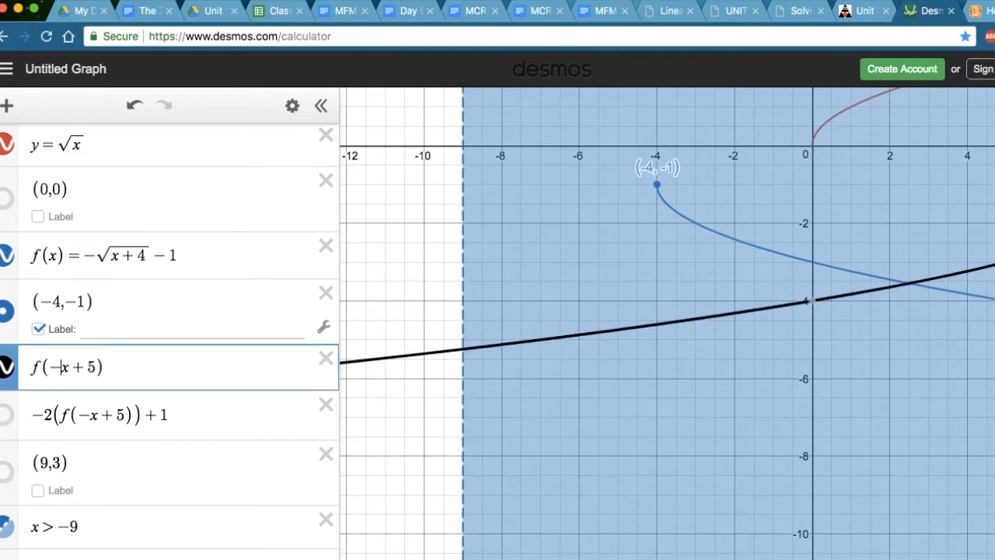
key("BackSpace")
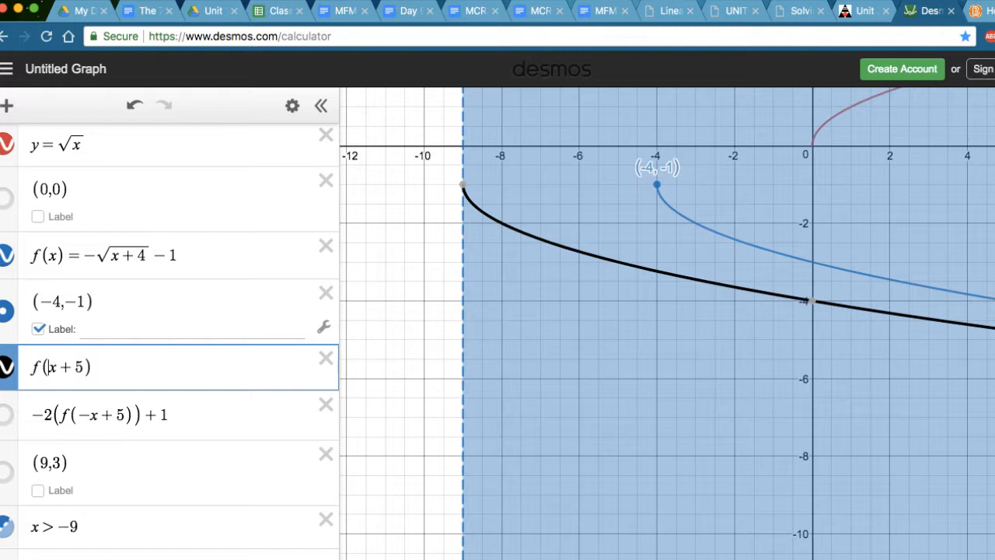
type("-")
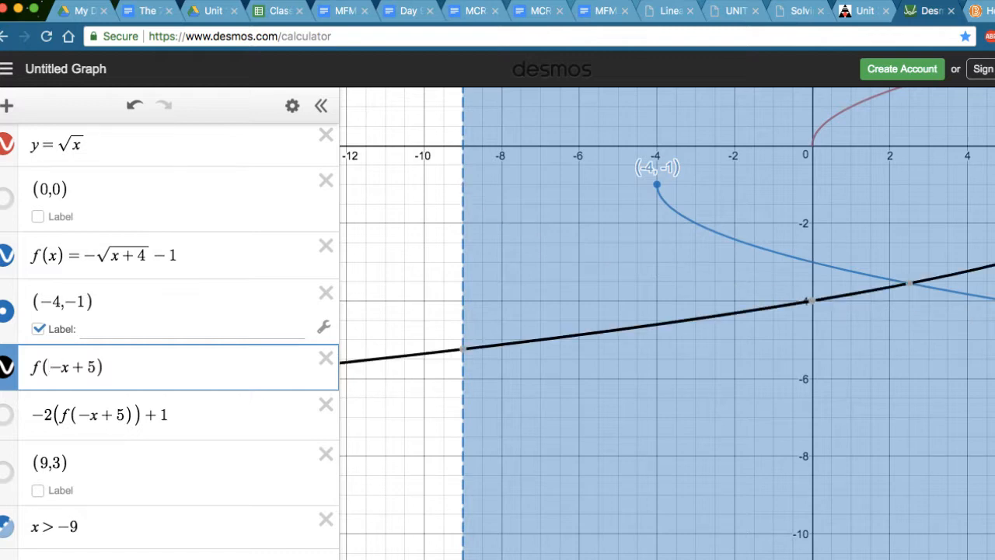
left_click_drag(840, 349, 498, 347)
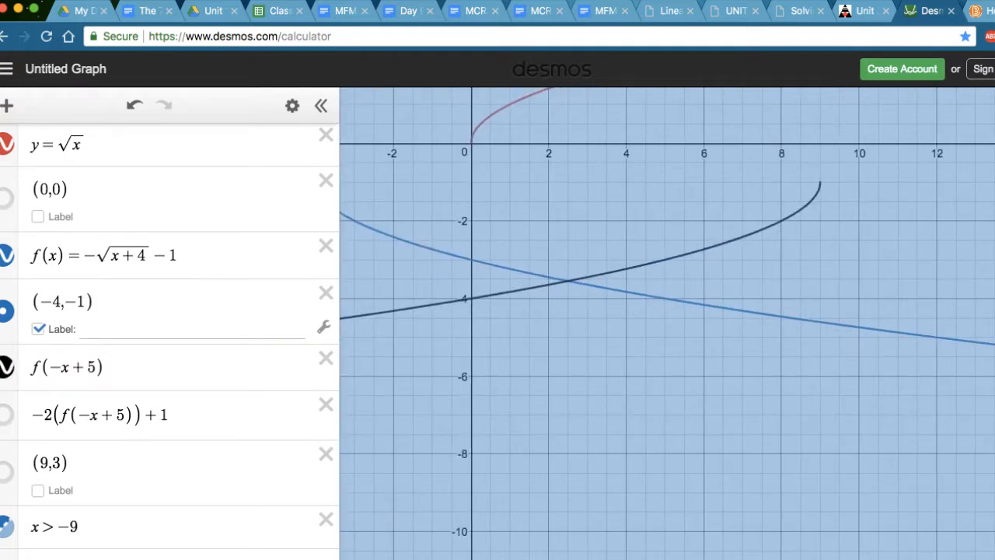
Change the inequality x > −9 to x < 9
left_click(60, 527)
key("Right")
key("BackSpace")
key("BackSpace")
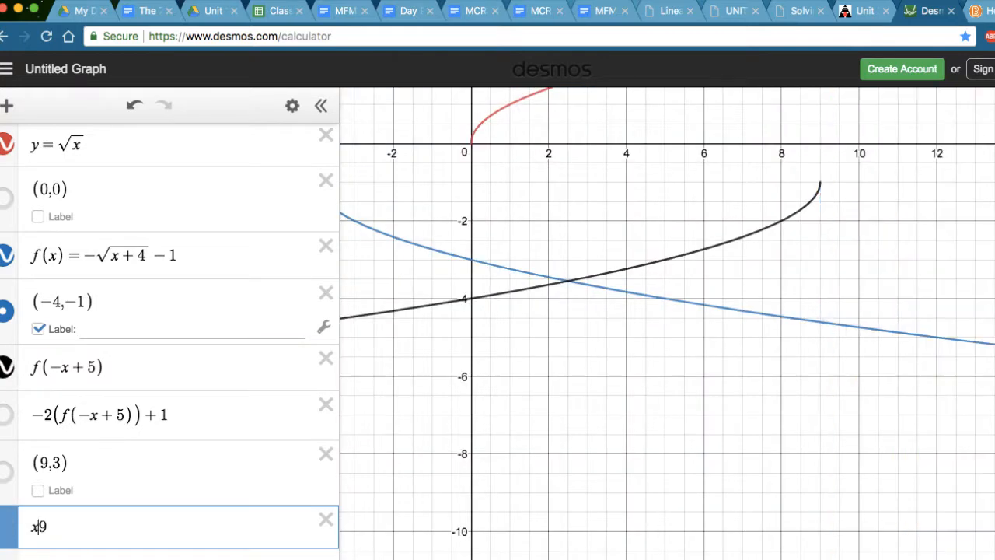
type("<")
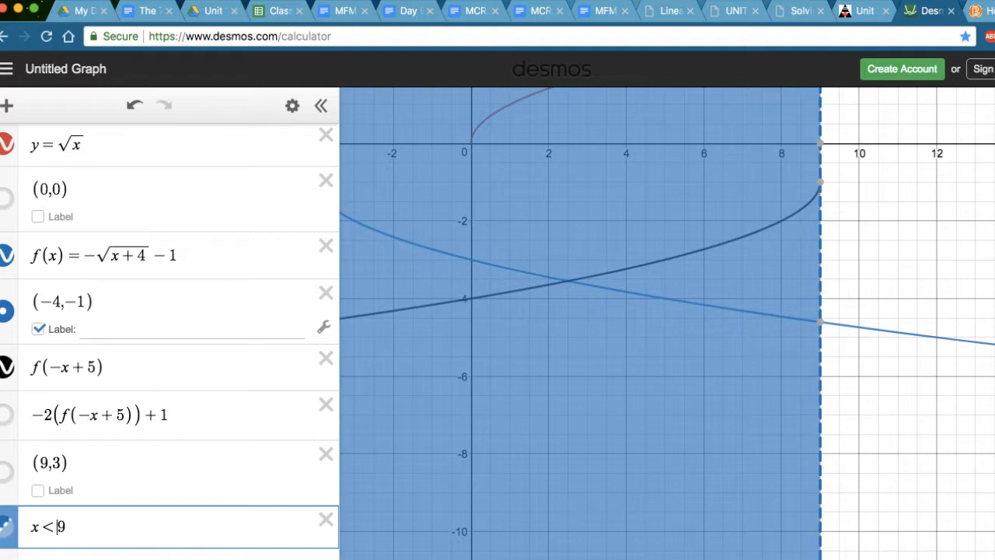
Check the coordinates of the f(−x+5) curve's endpoint at the region boundary and hide the x < 9 shading
left_click_drag(660, 342, 669, 441)
left_click(829, 285)
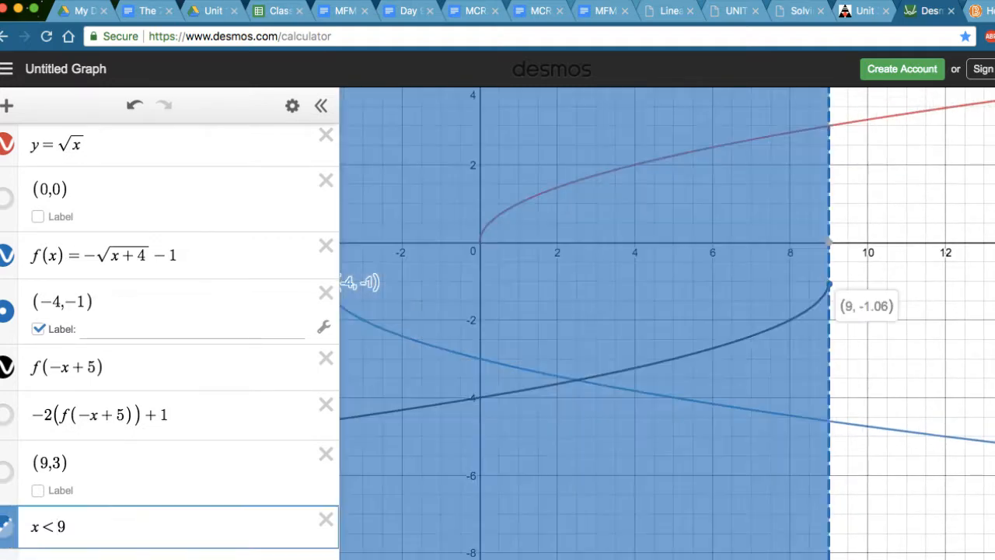
left_click(828, 281)
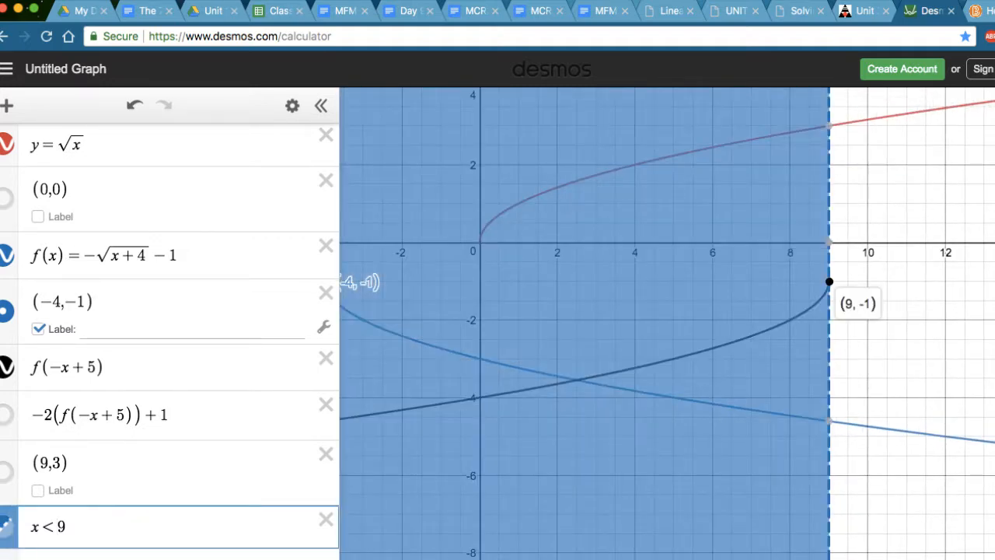
left_click_drag(621, 342, 718, 333)
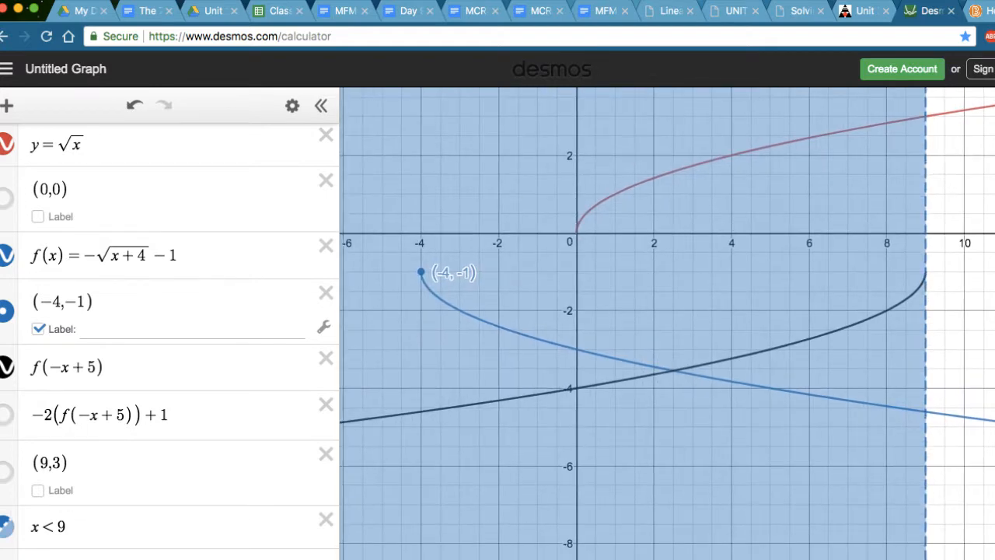
left_click(6, 526)
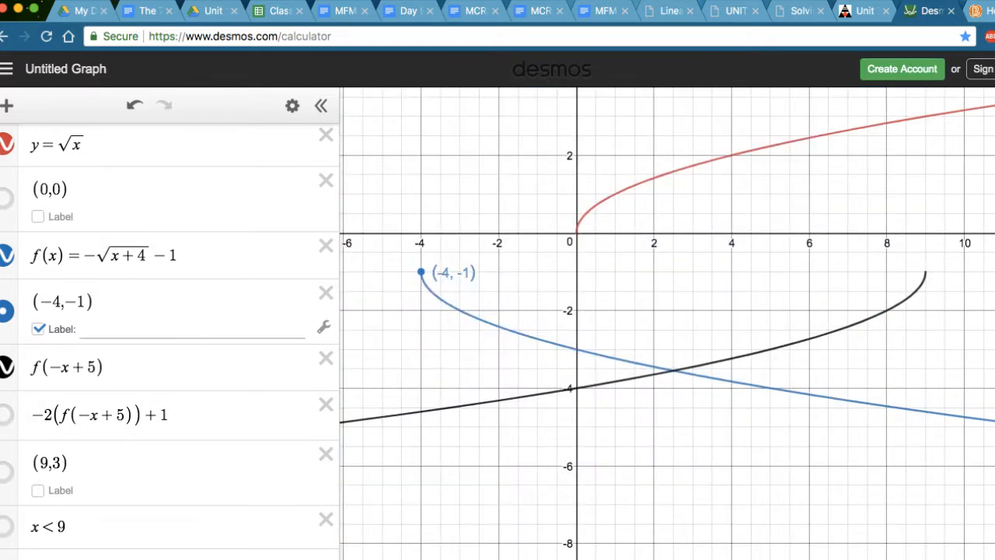
Stretch the transformed function vertically by changing it to 2f(−x+5), and inspect the curve's endpoint
left_click(105, 367)
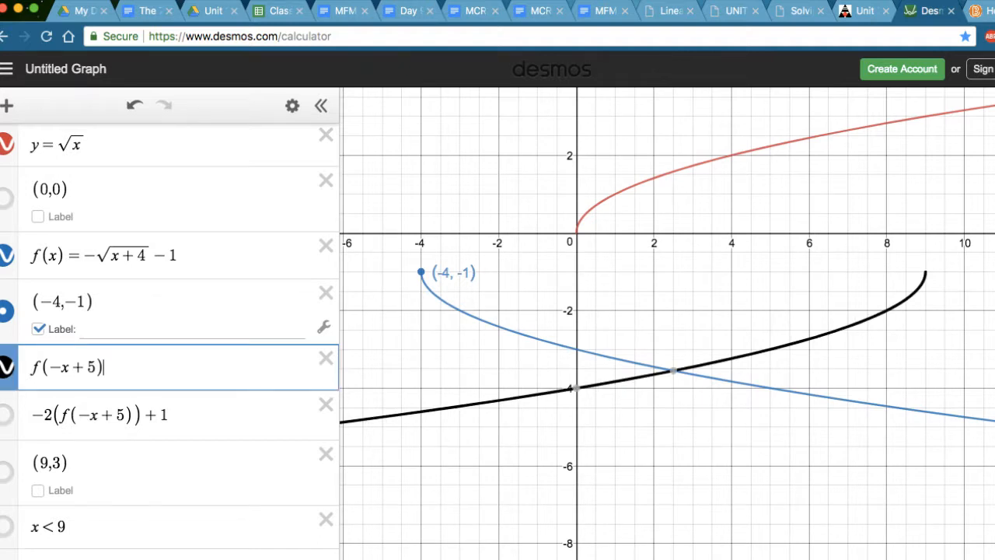
left_click(32, 367)
type("2")
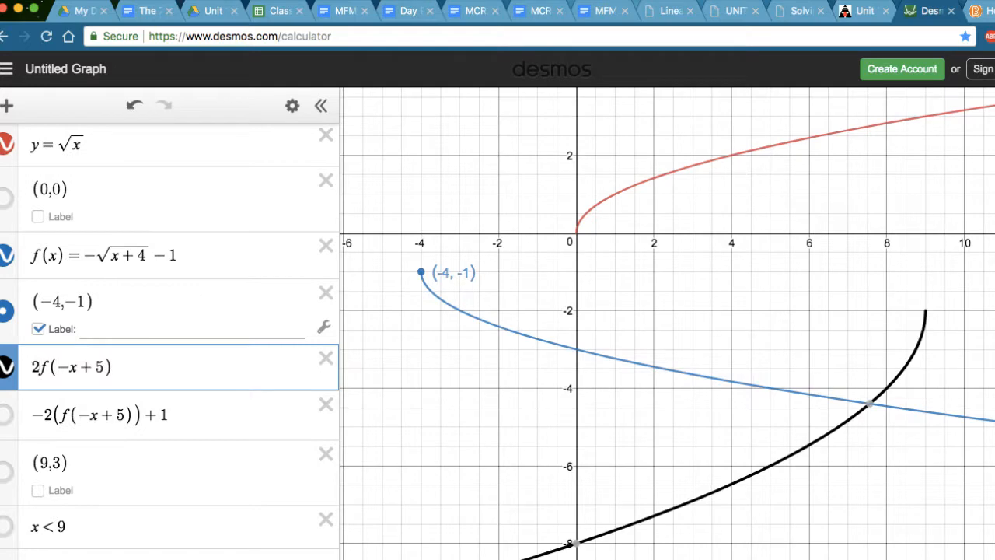
left_click(924, 311)
left_click(925, 311)
left_click(925, 311)
Change the expression to −2f(−x+5) and inspect the endpoint of the vertically reflected curve
type("-")
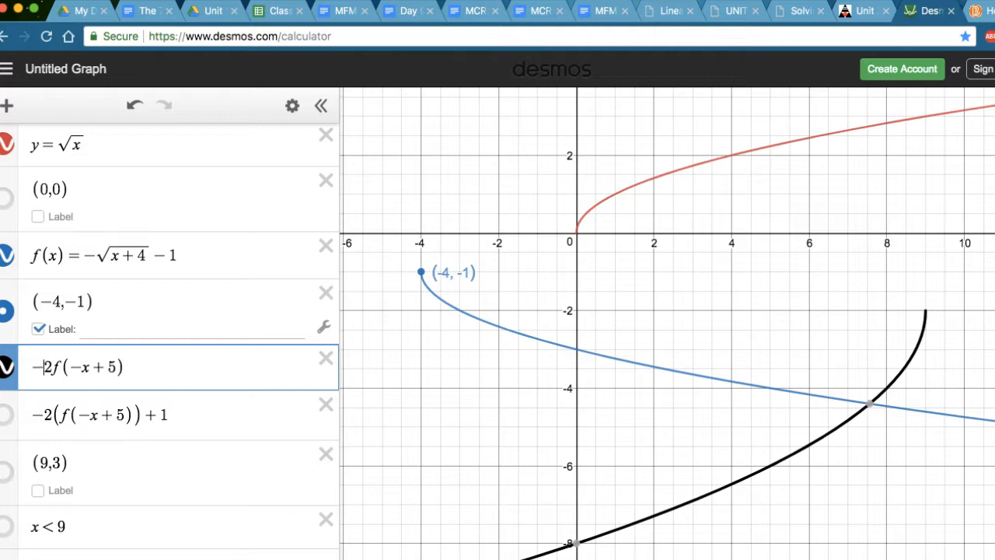
left_click_drag(746, 335, 775, 445)
left_click(955, 266)
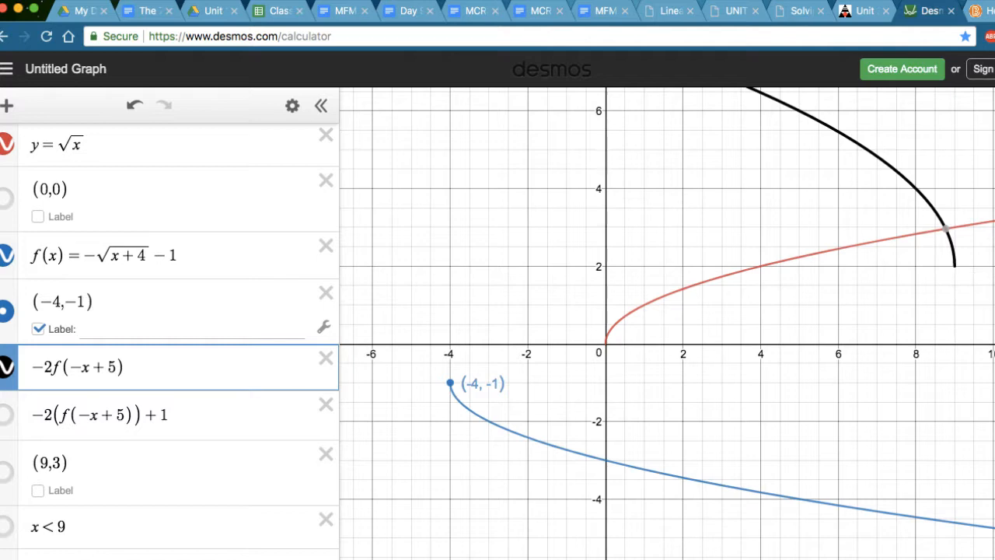
Add the inequality y > 2 on a new line and view the shaded region around the −2f(−x+5) curve
left_click(155, 554)
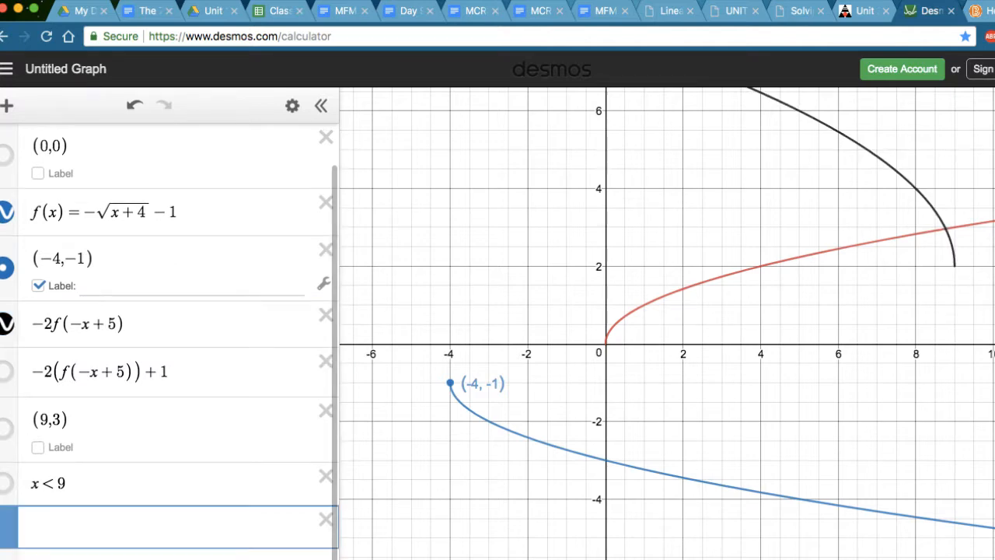
type("y ")
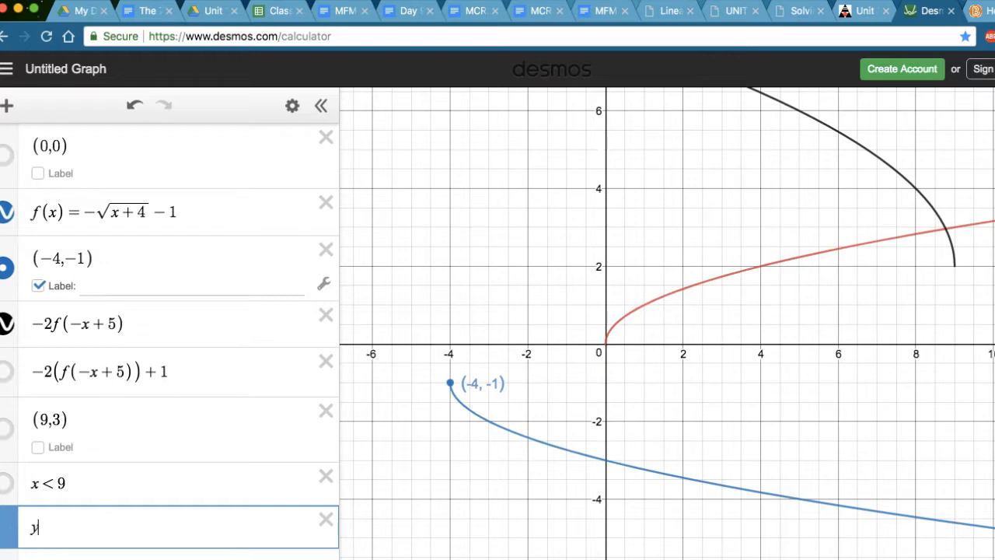
type("> 2")
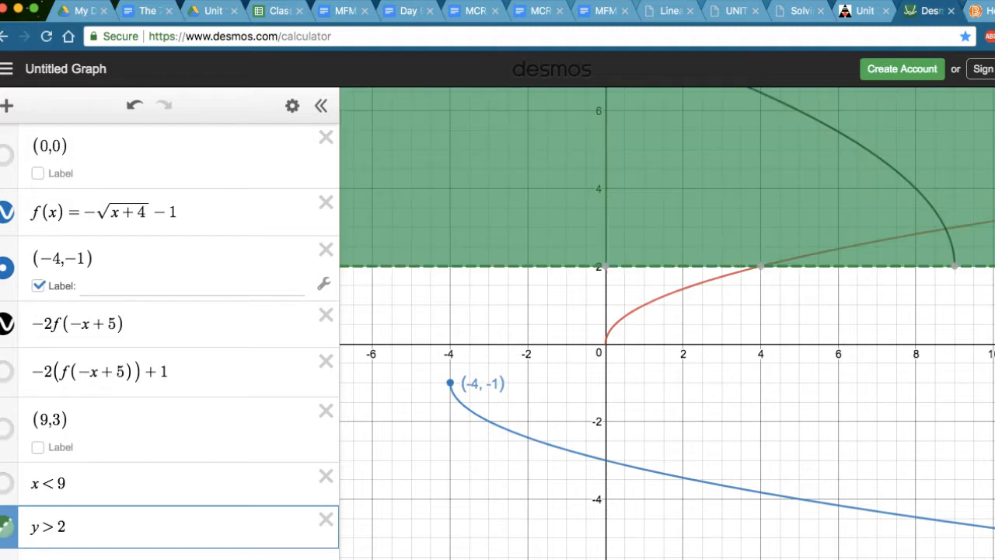
left_click_drag(668, 233, 632, 374)
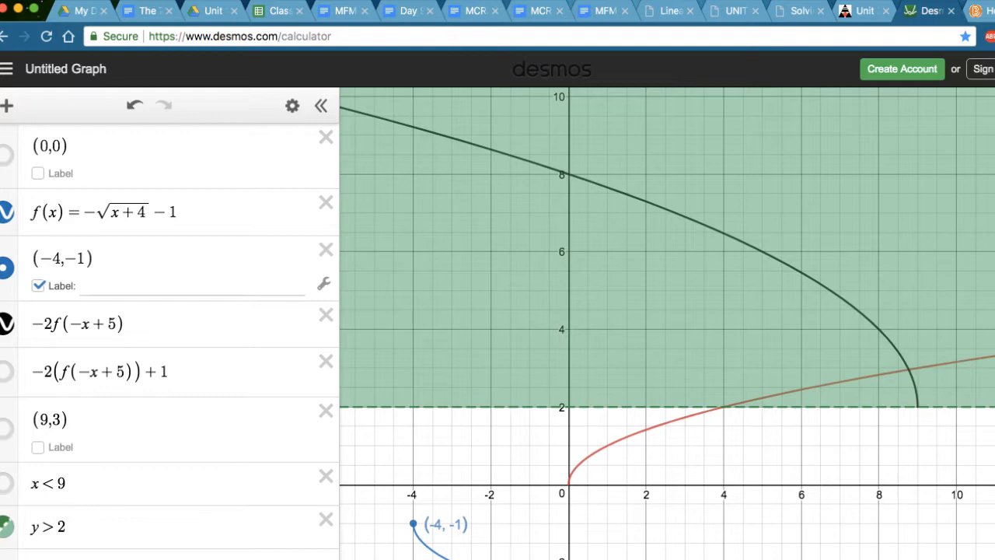
Check the coordinates of the −2f(−x+5) curve's endpoint on the region boundary and hide the y > 2 shading
left_click(917, 407)
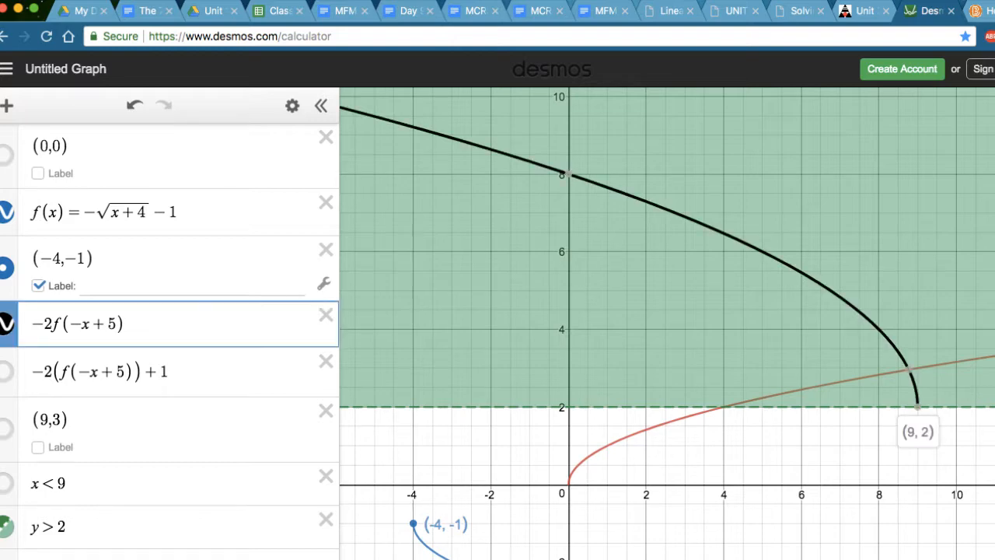
left_click(917, 406)
left_click(6, 526)
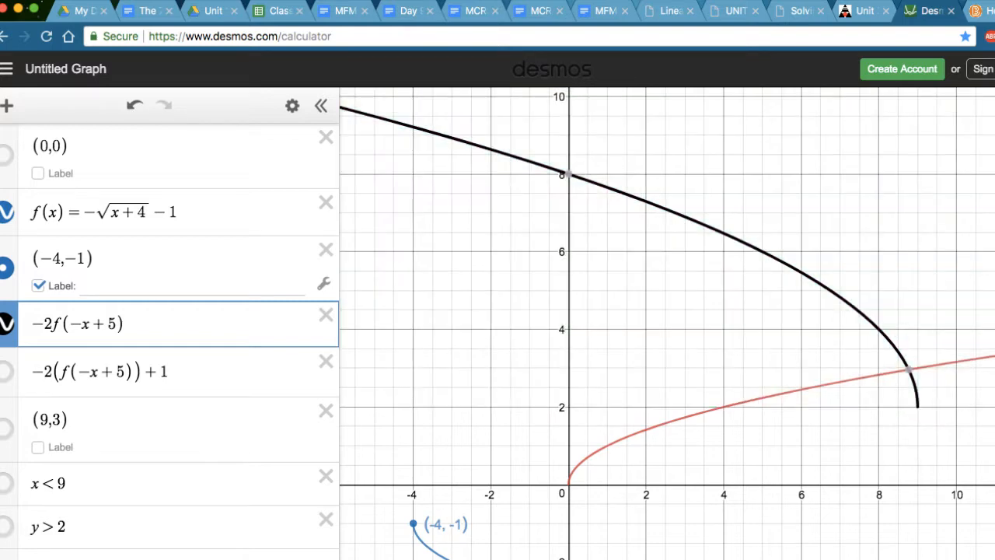
Shift the transformed curve up one unit by changing its visible expression to −2f(−x+5)+1
left_click(170, 371)
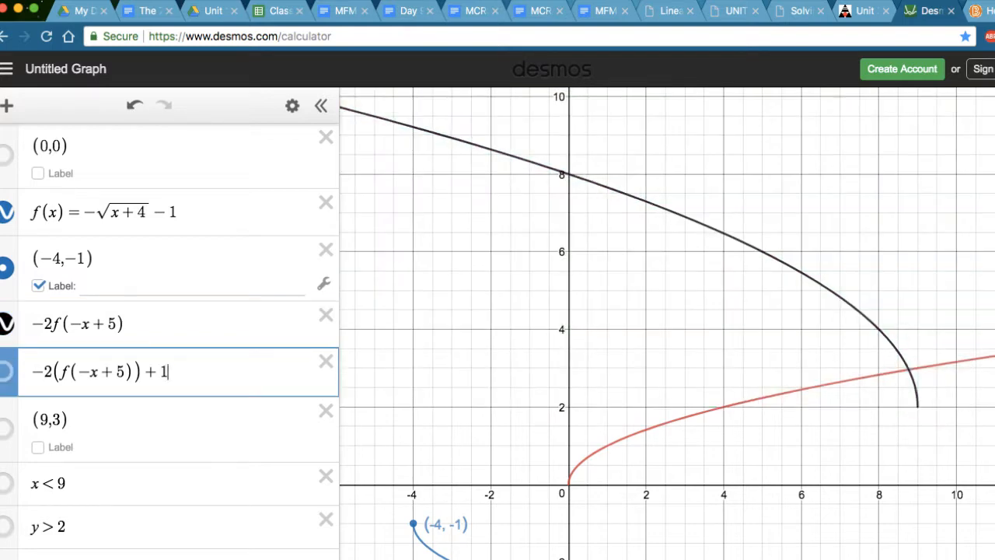
left_click(125, 323)
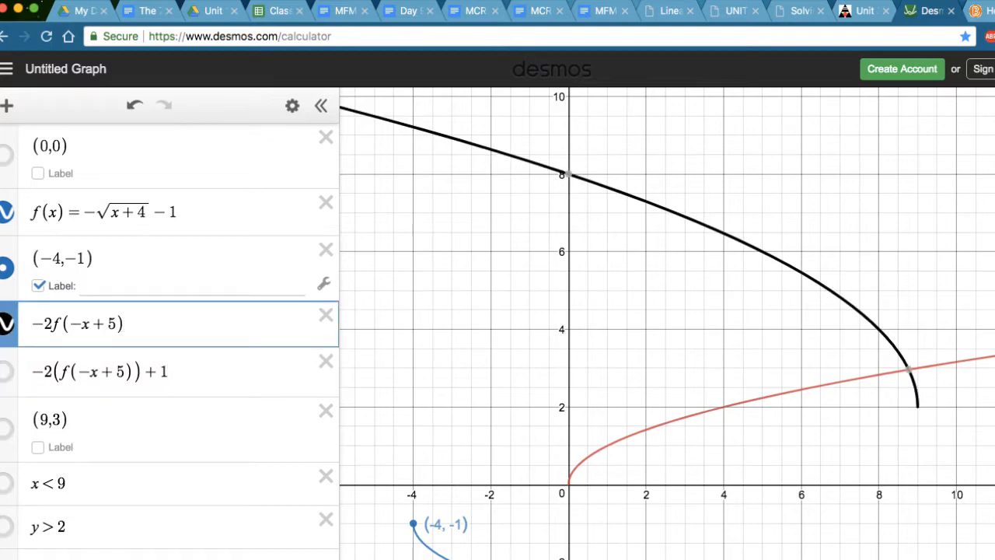
type("+1")
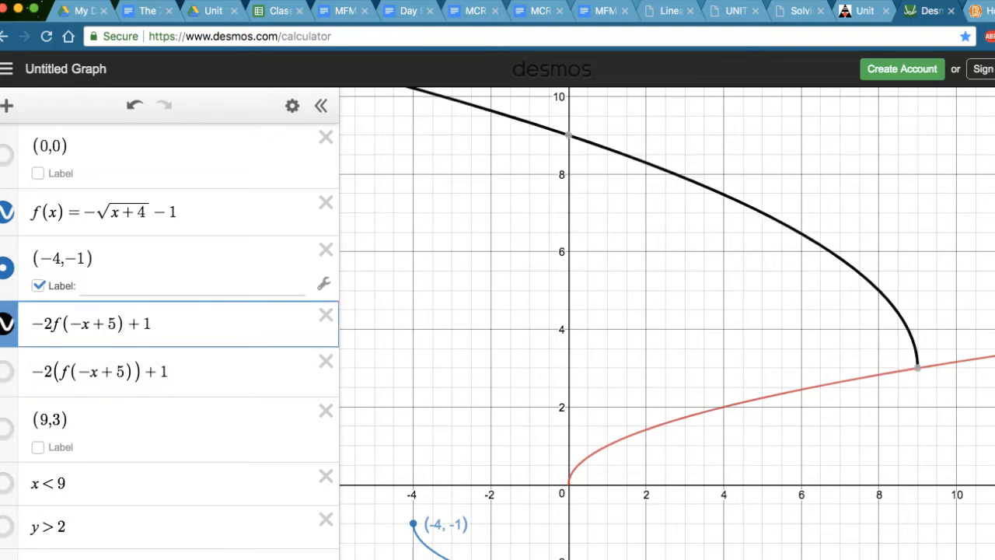
left_click_drag(668, 327, 633, 233)
left_click(153, 323)
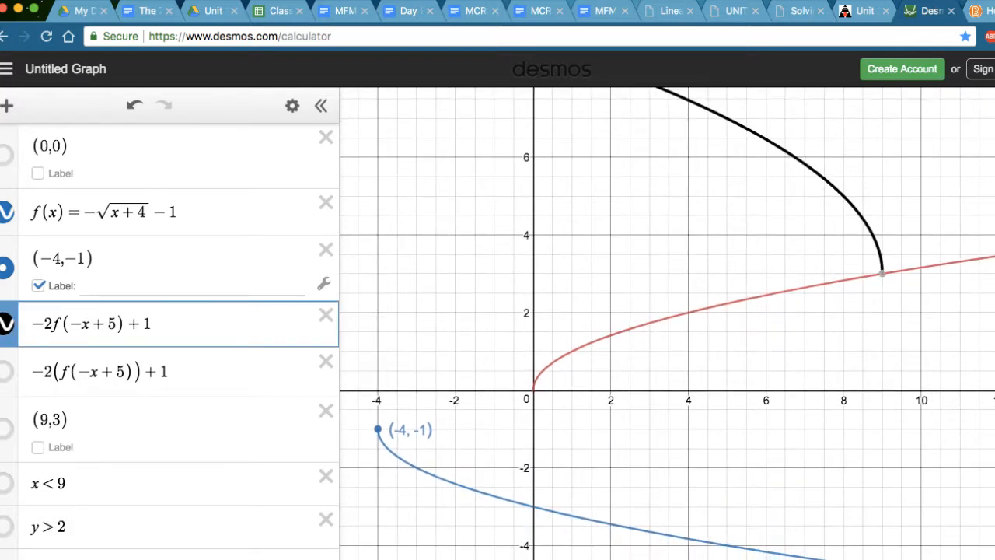
Hide the y = √x curve and show the point (9,3) with its coordinate label
left_click(96, 258)
scroll(97, 259, "up", 2)
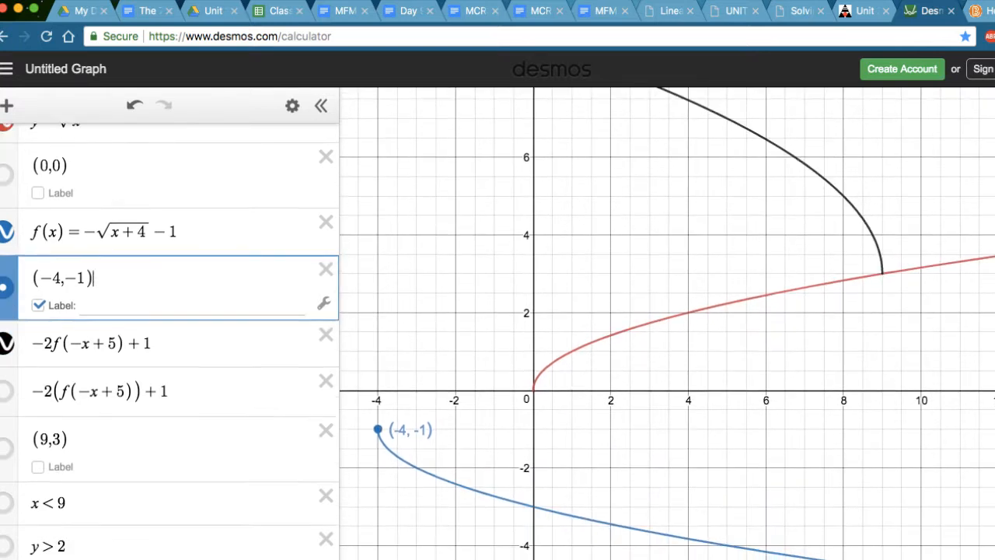
left_click(5, 146)
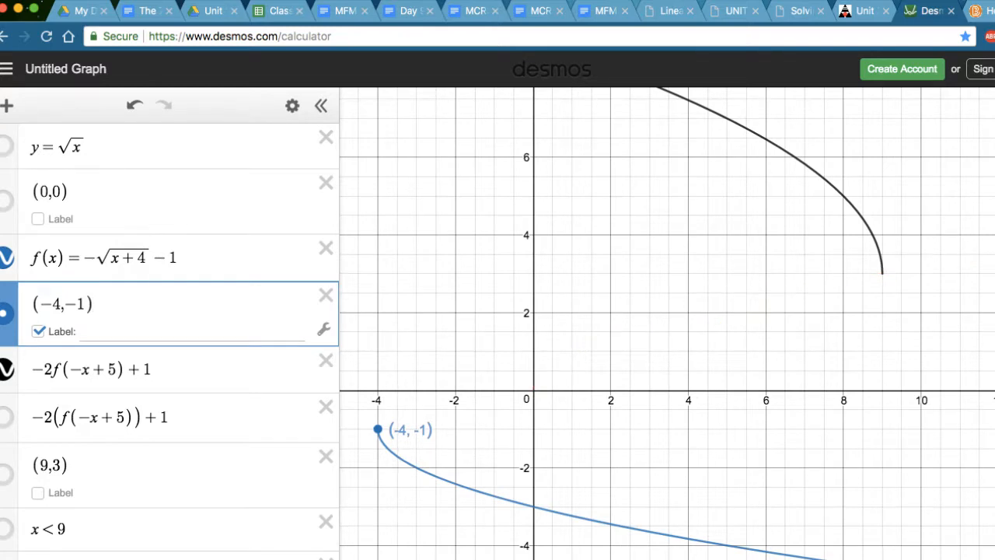
scroll(169, 333, "down", 2)
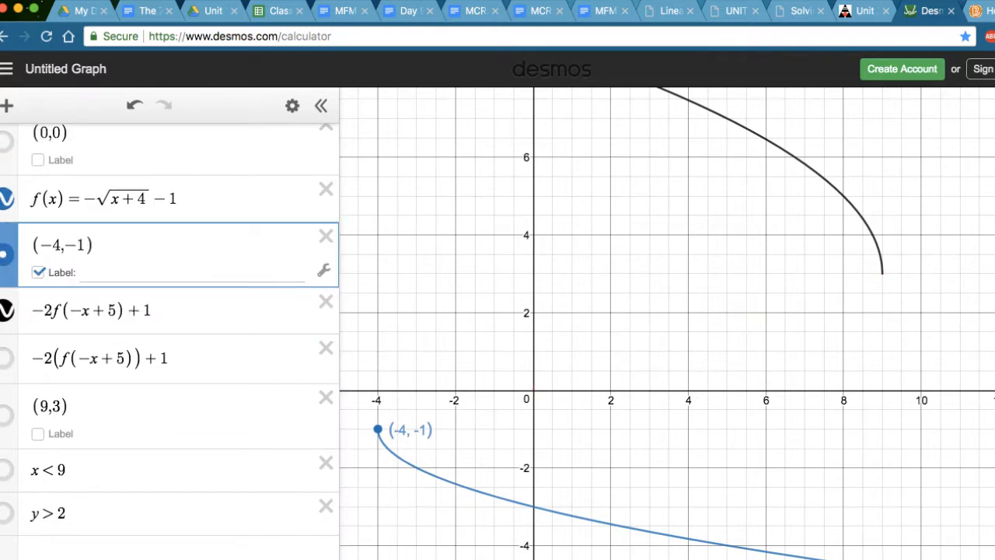
left_click(4, 415)
left_click(38, 433)
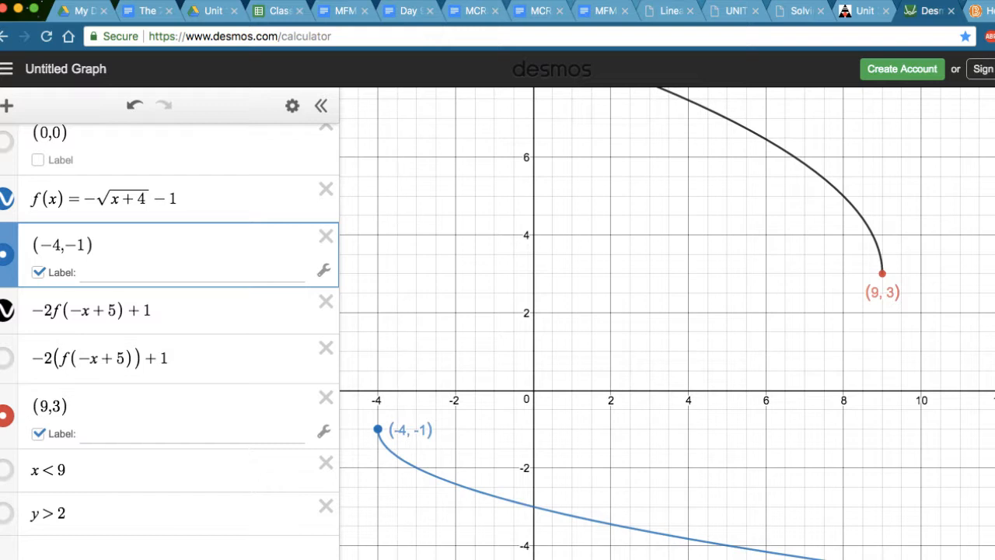
Change the inequality y > 2 to y > 3
left_click(78, 512)
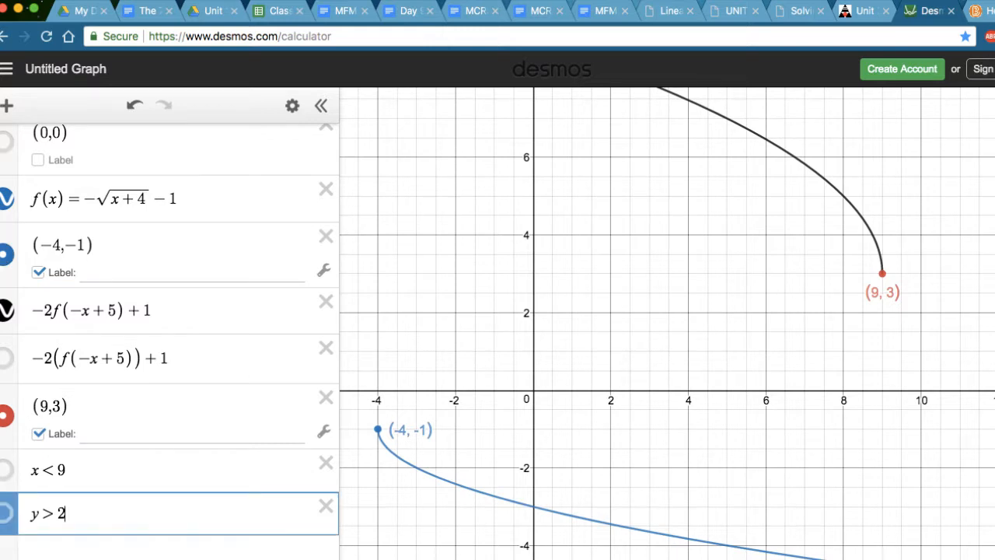
key("BackSpace")
type("3")
Examine the individual terms of the hidden expression −2(f(−x+5))+1, from the shift and reflection inside the function to the outer factor
left_click(181, 359)
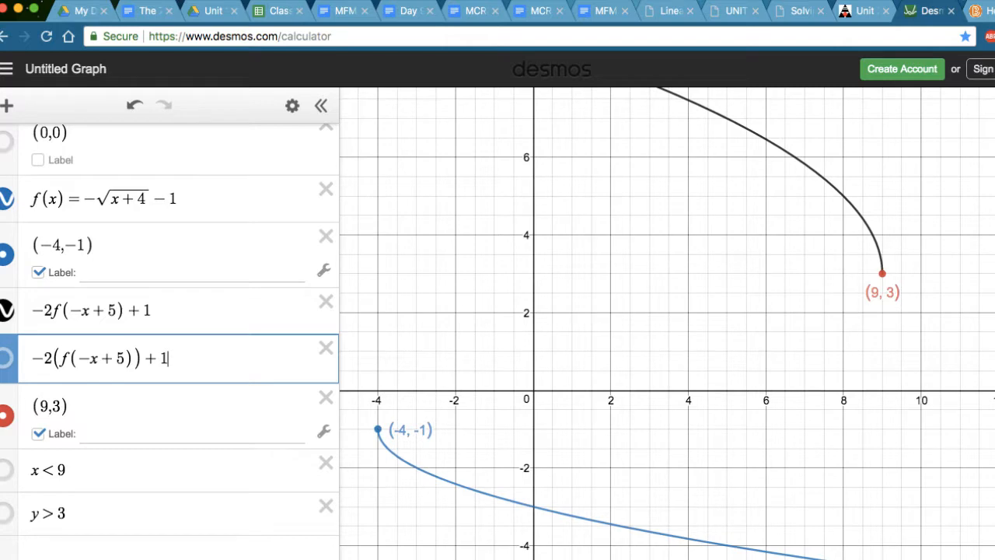
left_click(124, 358)
key("shift+Left")
key("Left")
key("Left")
key("Left")
key("shift+Left")
key("Right")
key("Right")
key("Right")
key("shift+Right")
left_click(60, 358)
left_click_drag(52, 358, 32, 358)
Show the x < 9 and y > 3 shaded regions together and compare them around the transformed curve
left_click(67, 469)
left_click(66, 513)
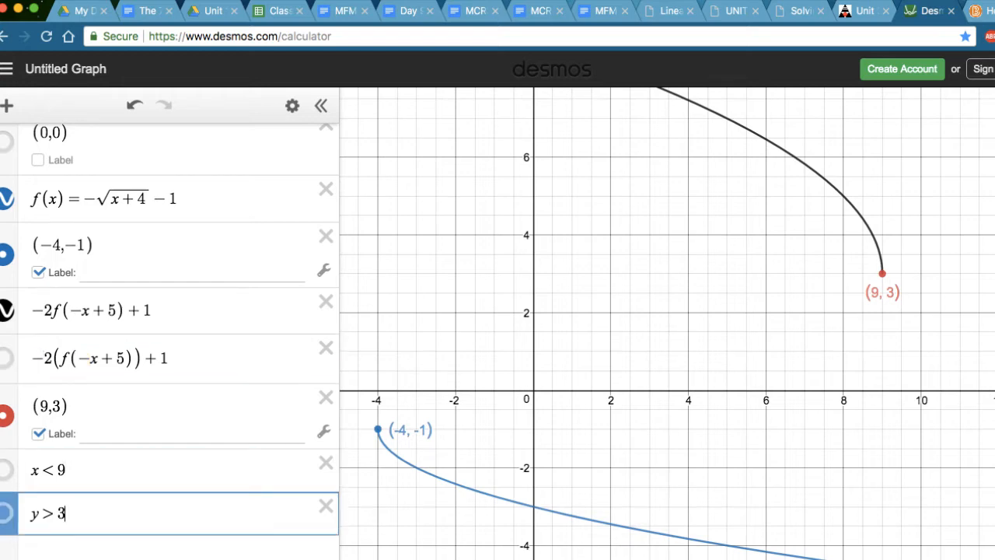
left_click(6, 469)
left_click(7, 513)
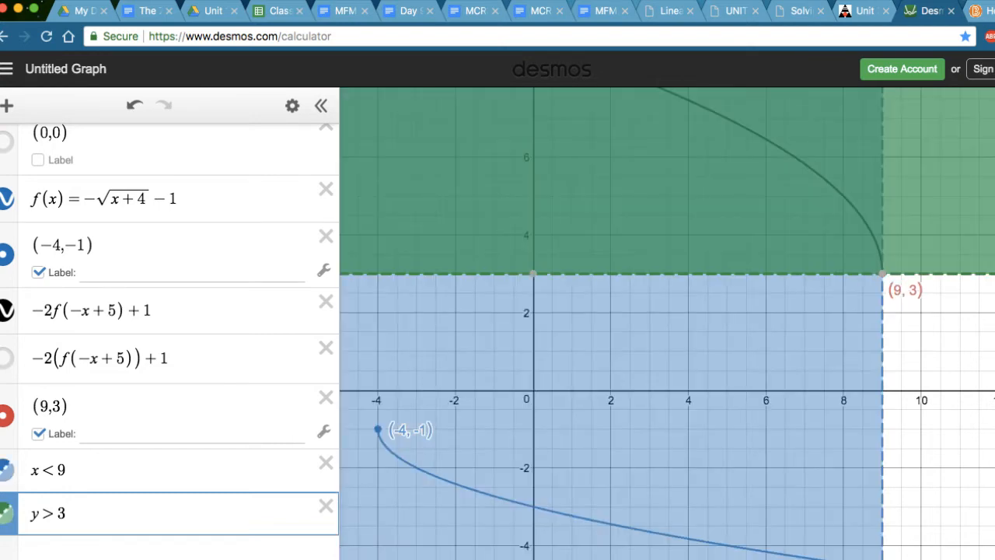
left_click(57, 469)
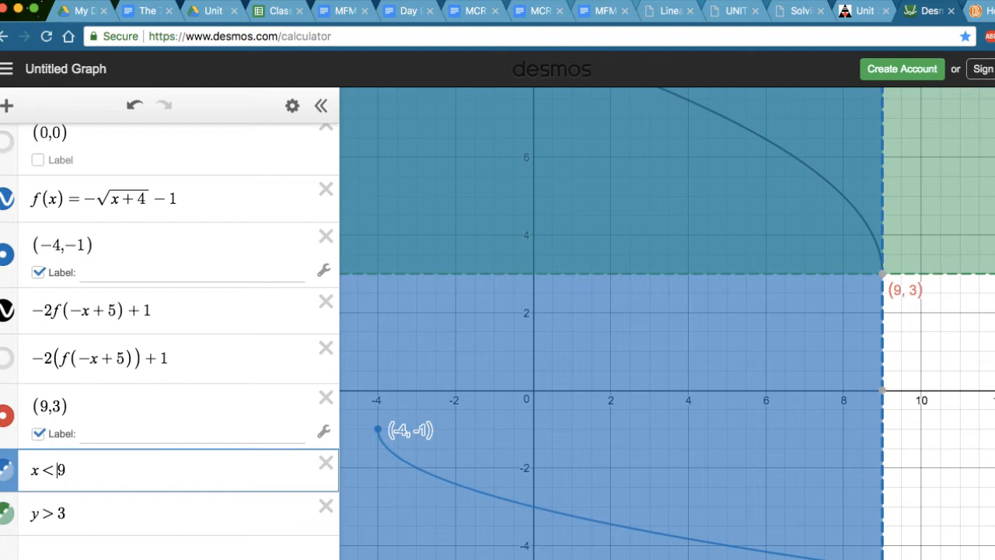
left_click(66, 512)
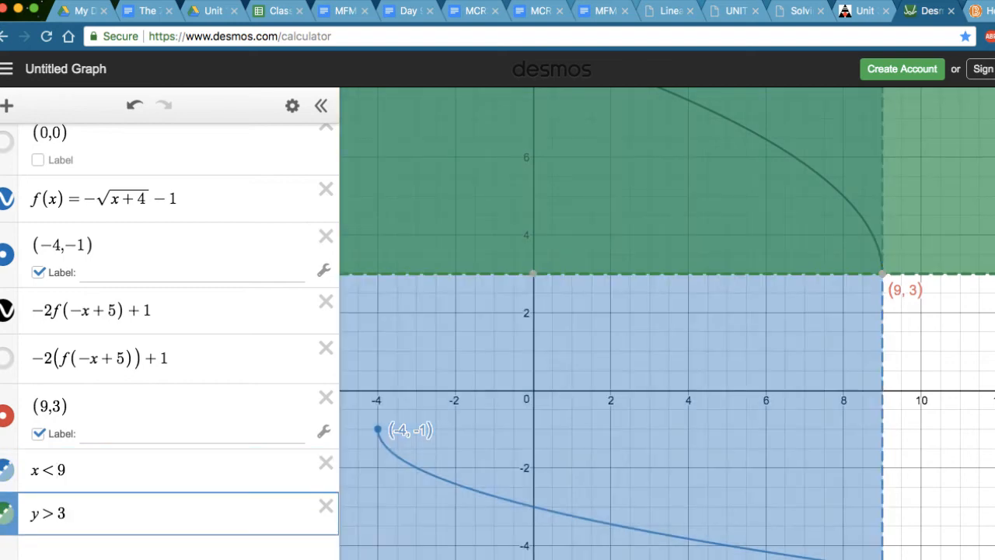
View the x < 9 region on its own, and switch the shading to show only y > 3
left_click(5, 512)
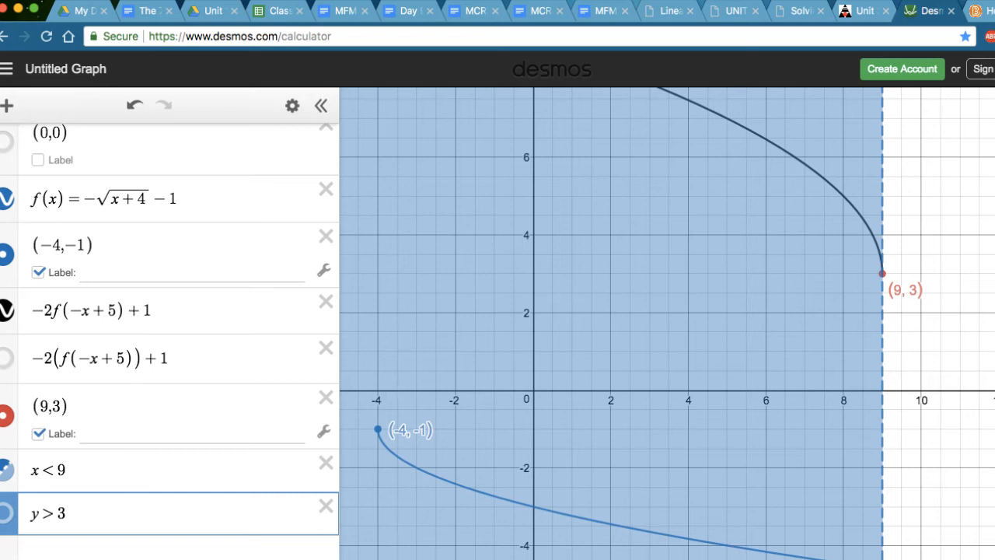
left_click(67, 469)
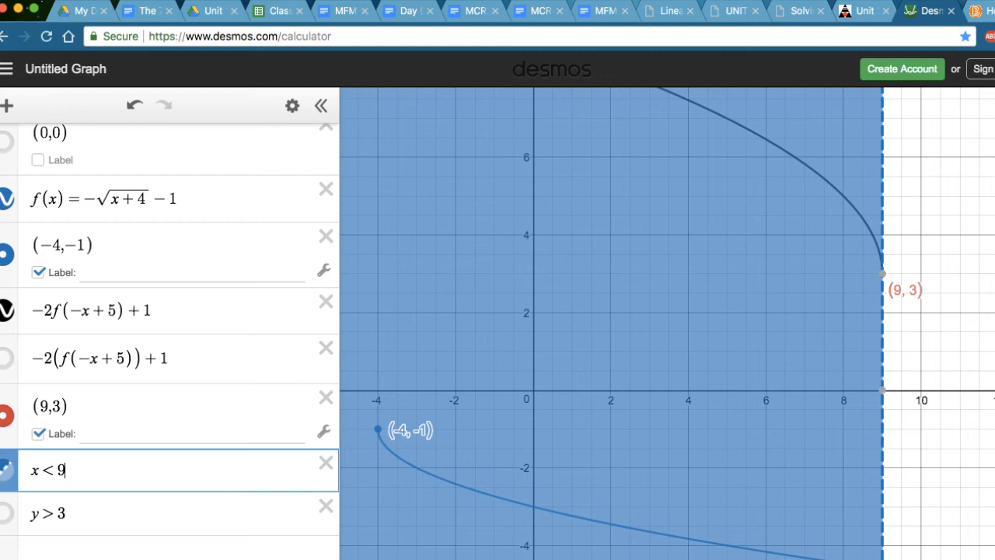
mouse_move(883, 274)
left_click(6, 470)
left_click(6, 513)
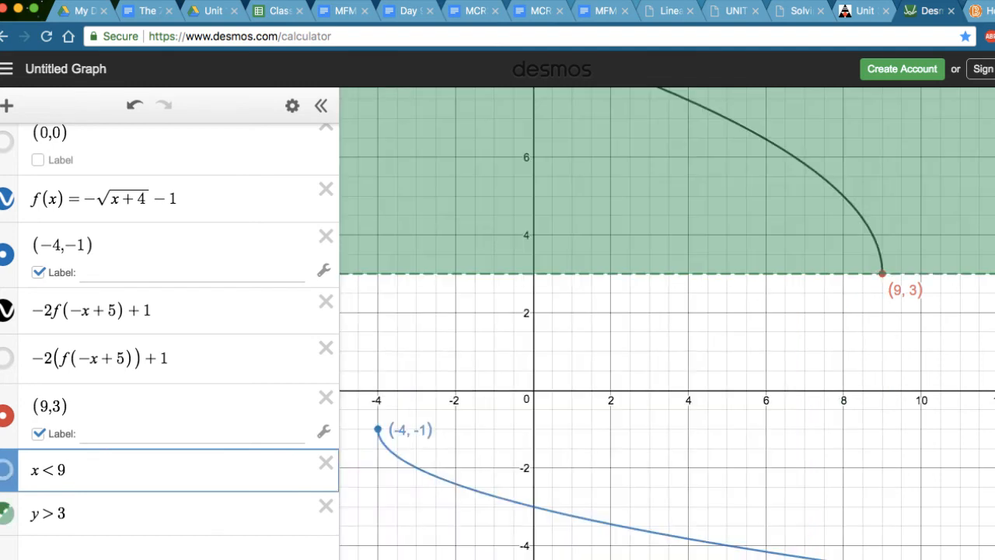